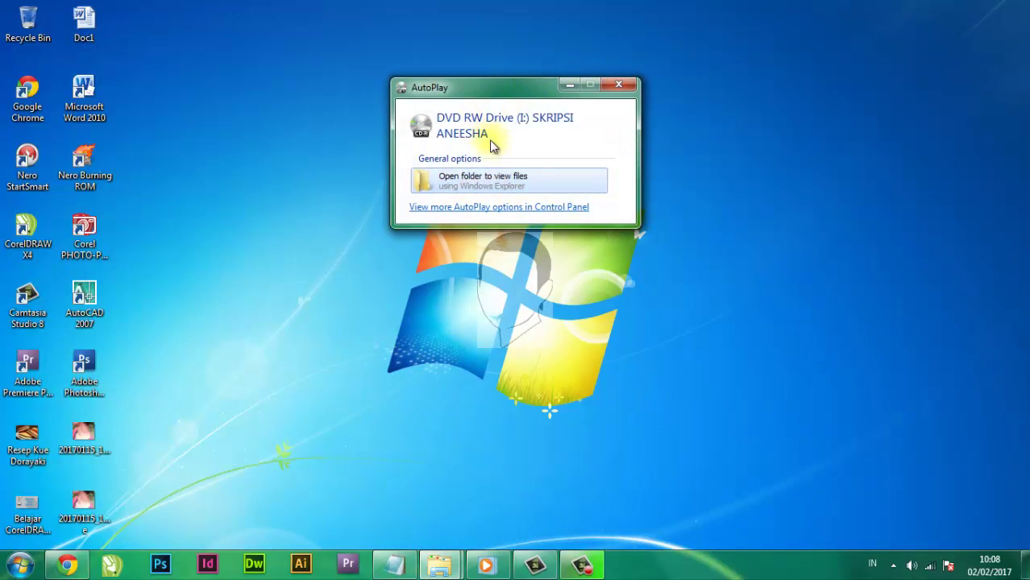
Step: Open the thesis disc in drive I: to view its current files, and minimise its window
left_click(442, 208)
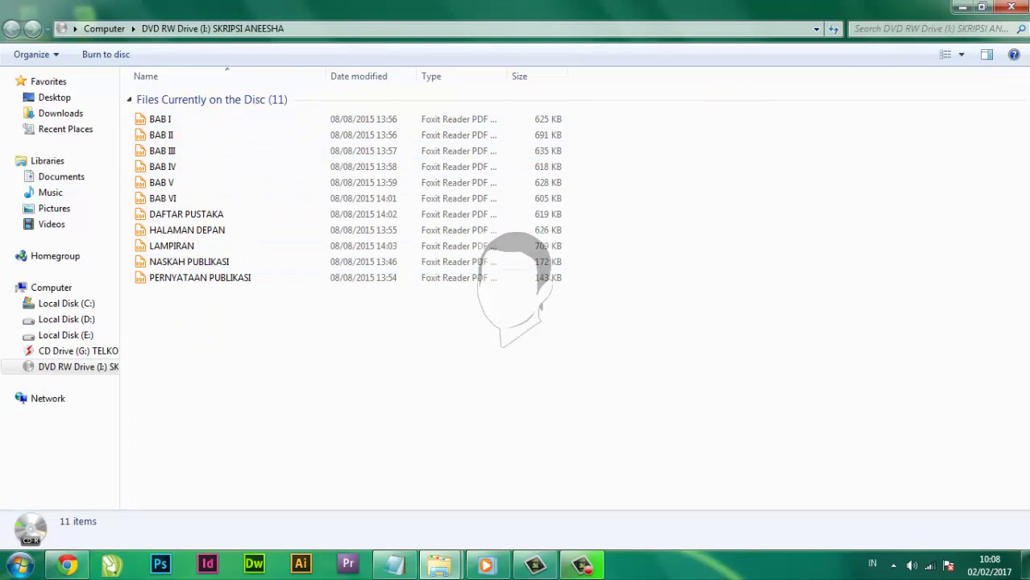
left_click(963, 6)
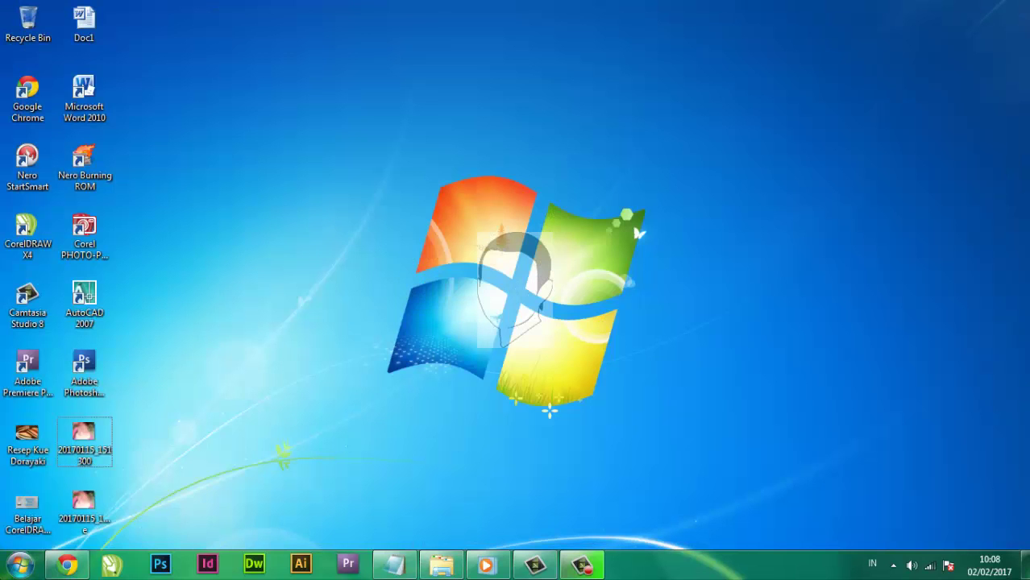
Step: Launch Nero Express and start a Data CD project with the inserted disc's existing contents
key("super")
left_click(103, 299)
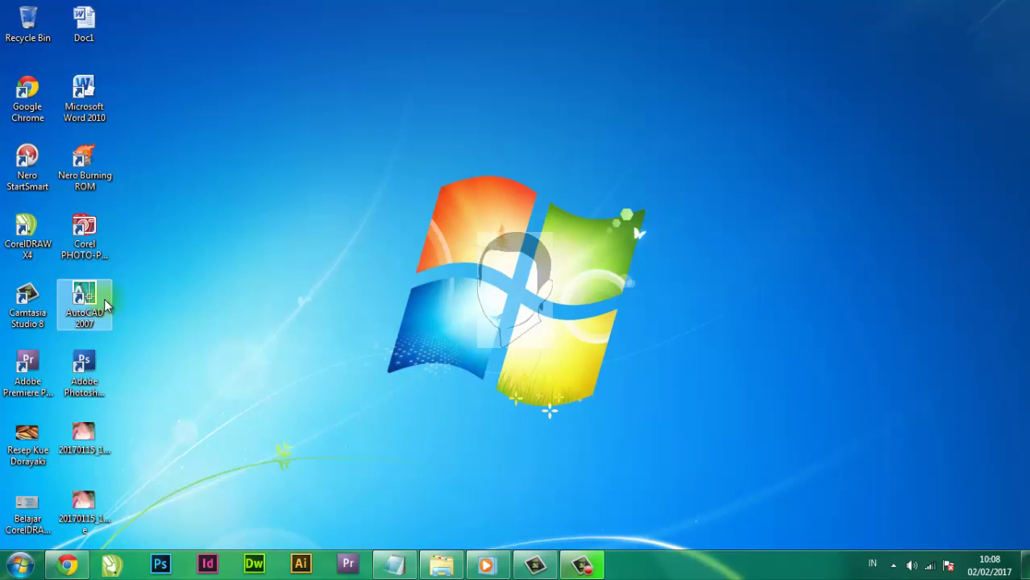
key("super")
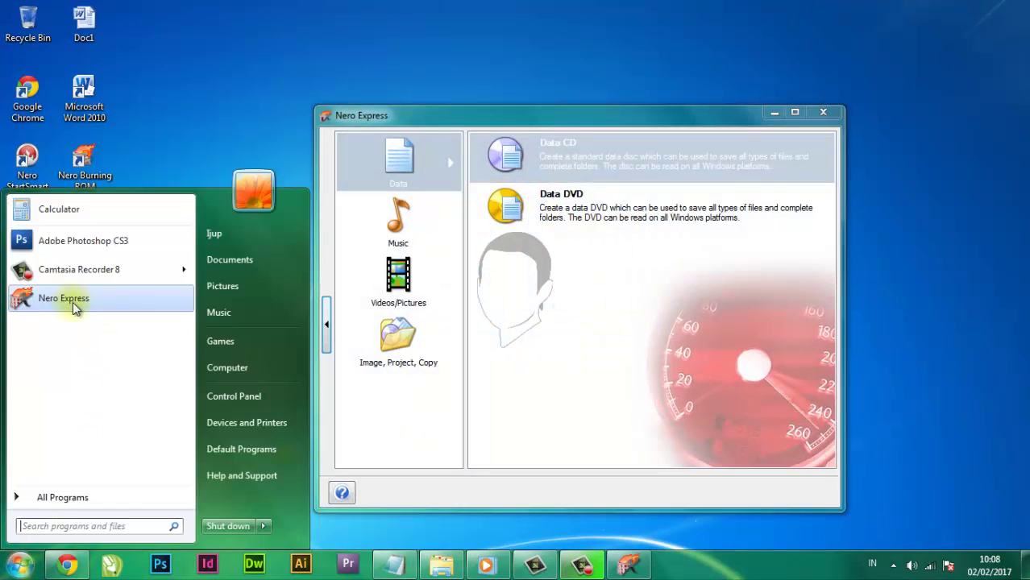
left_click(591, 161)
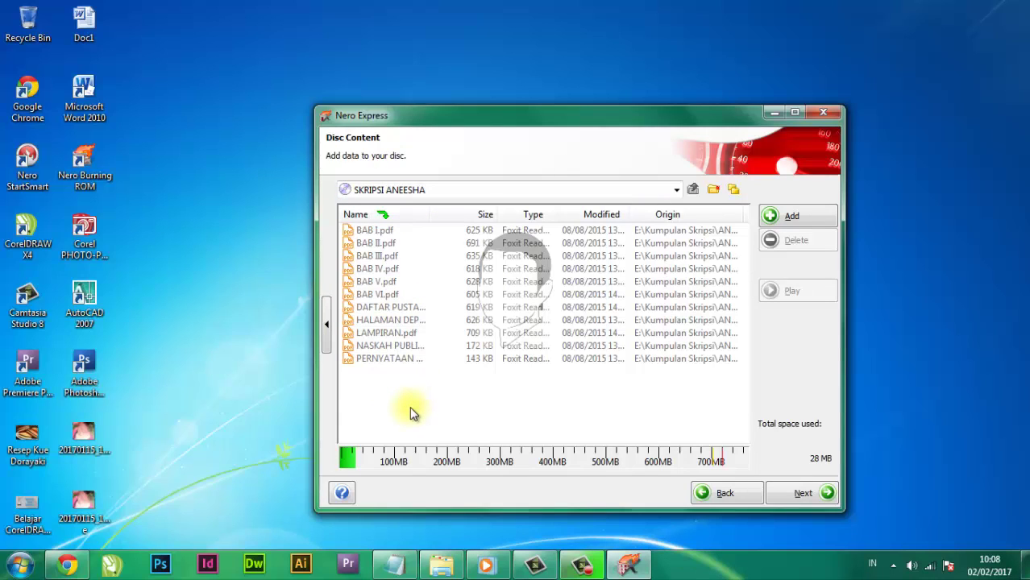
Step: Remove DAFTAR PUSTAKA.pdf, HALAMAN DEPAN.pdf, LAMPIRAN.pdf and NASKAH PUBLIKASI.pdf from the disc content, widening the Name column to read the file names
left_click(397, 297)
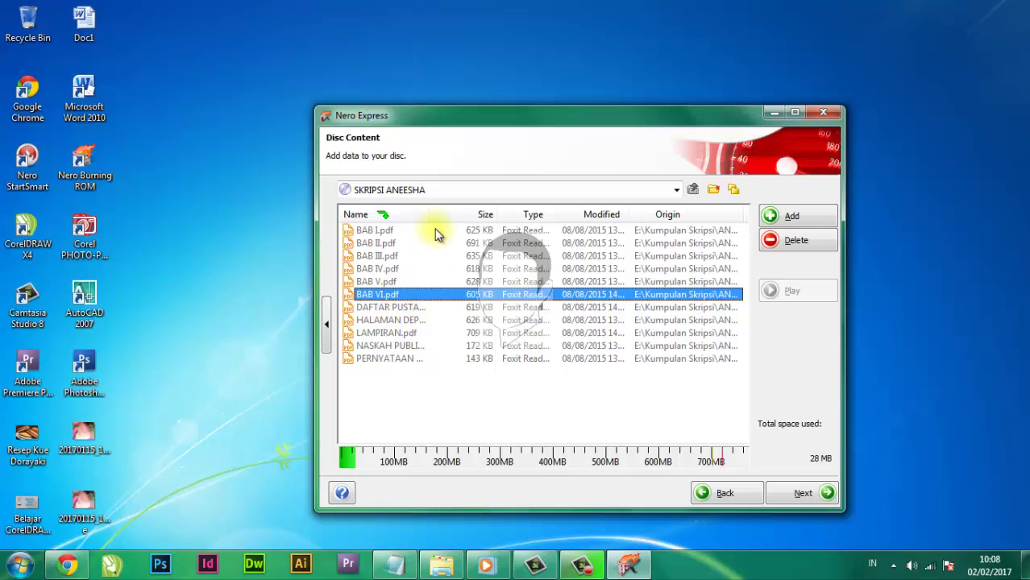
left_click_drag(430, 215, 505, 223)
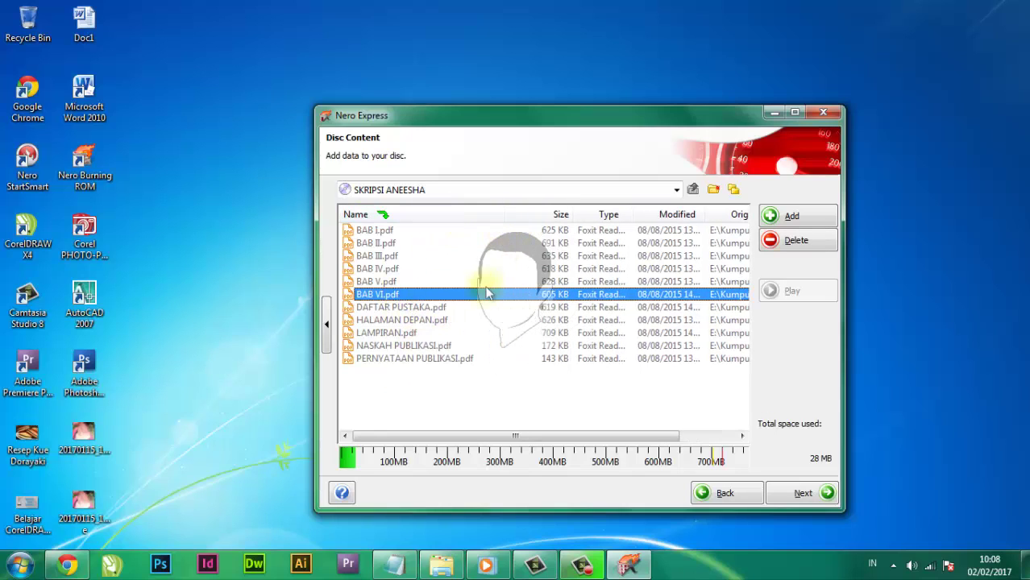
left_click(419, 307)
left_click(421, 320, "ctrl")
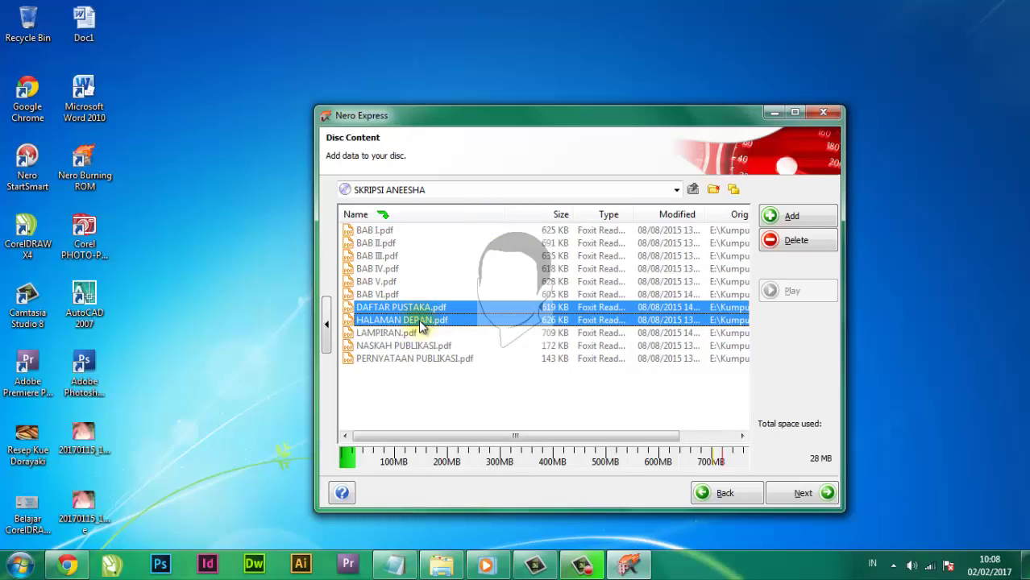
left_click(421, 333, "ctrl")
left_click(413, 345, "ctrl")
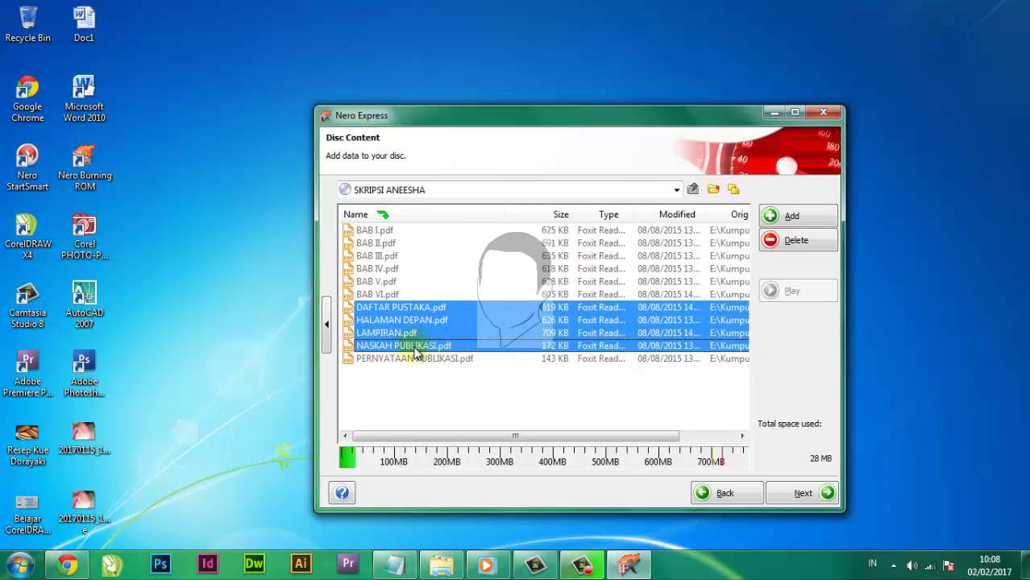
left_click(794, 240)
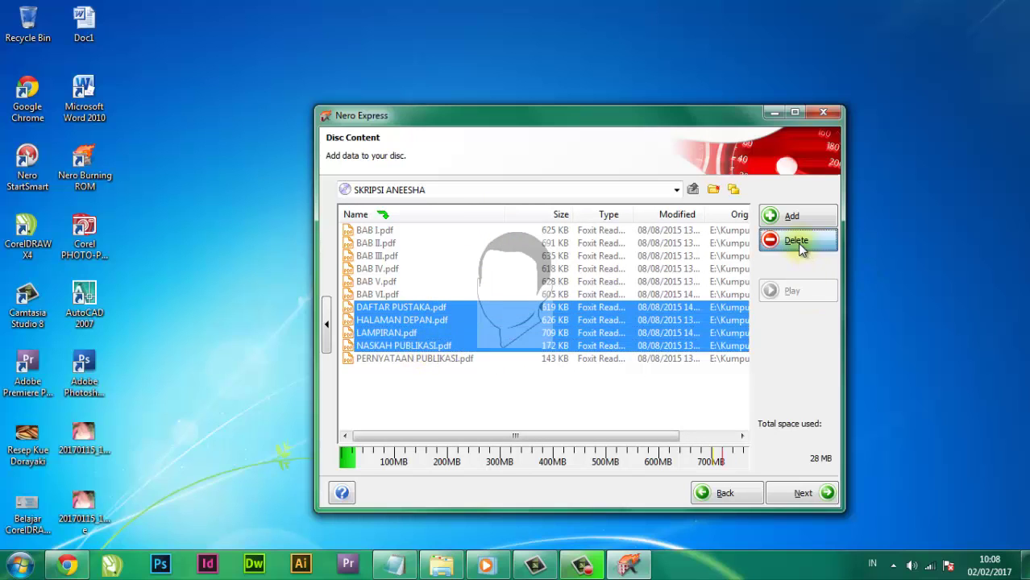
left_click(553, 336)
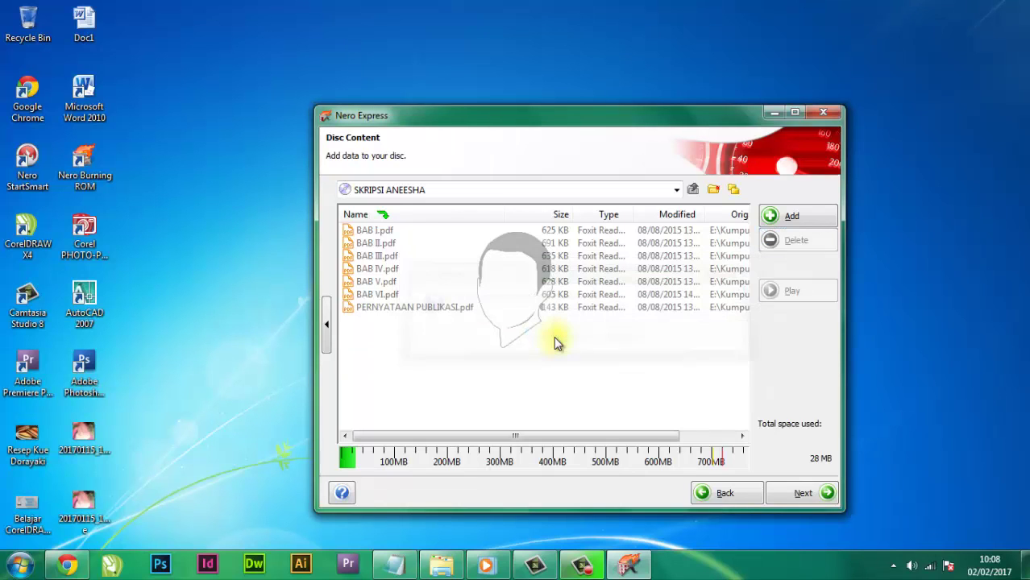
Step: Add the DAFTAR PUSTAKA, HALAMAN DEPAN and LAMPIRAN PDFs from the thesis folder on drive E: to the disc content
left_click(445, 567)
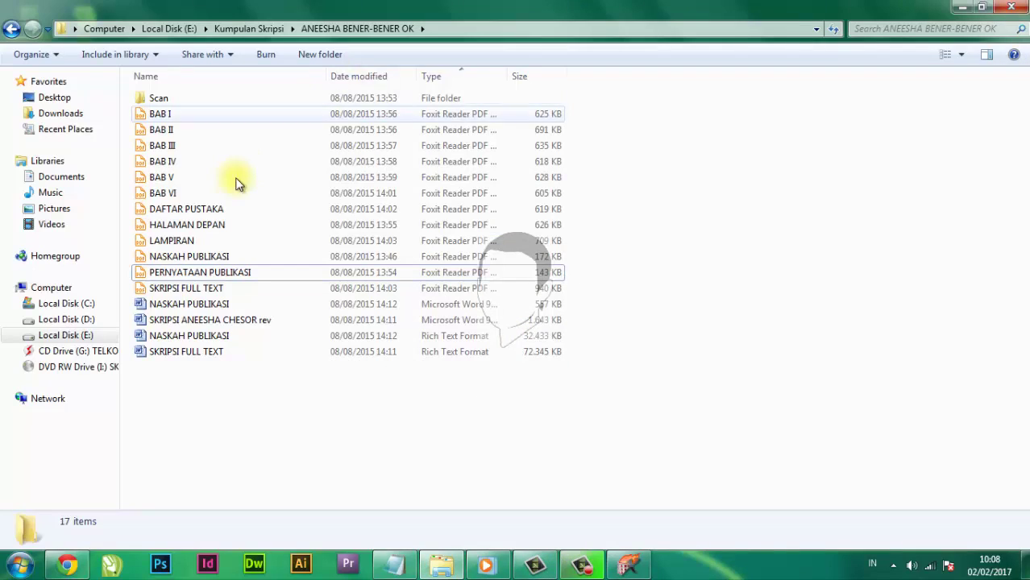
left_click(199, 226)
left_click(194, 241, "ctrl")
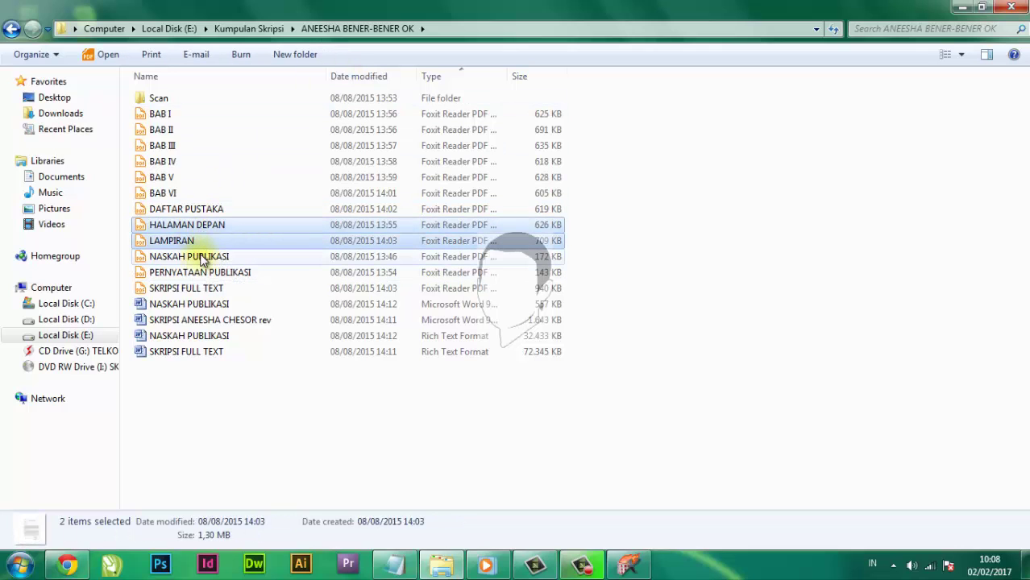
left_click(211, 211, "shift")
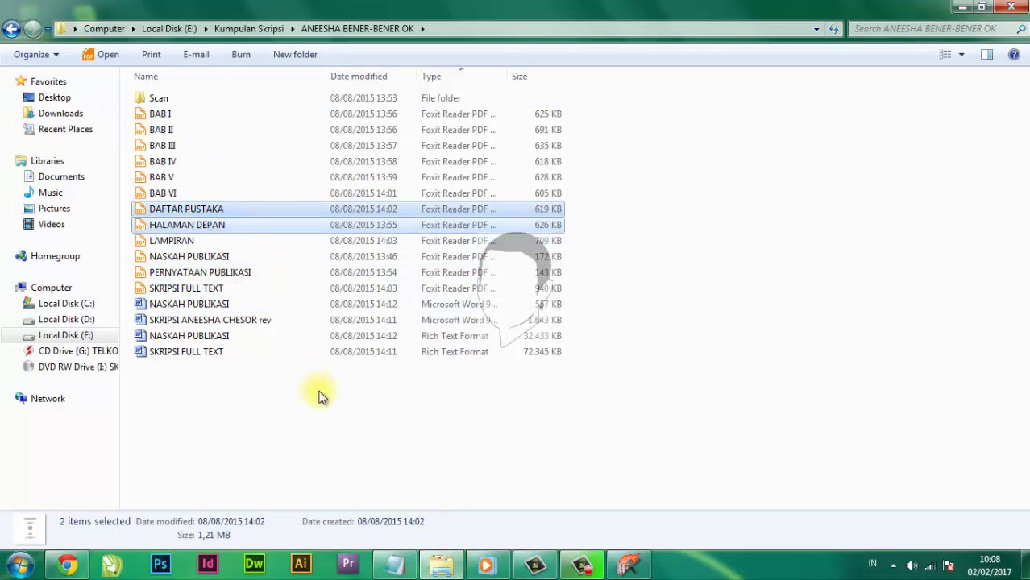
left_click(215, 214)
left_click(206, 241, "shift")
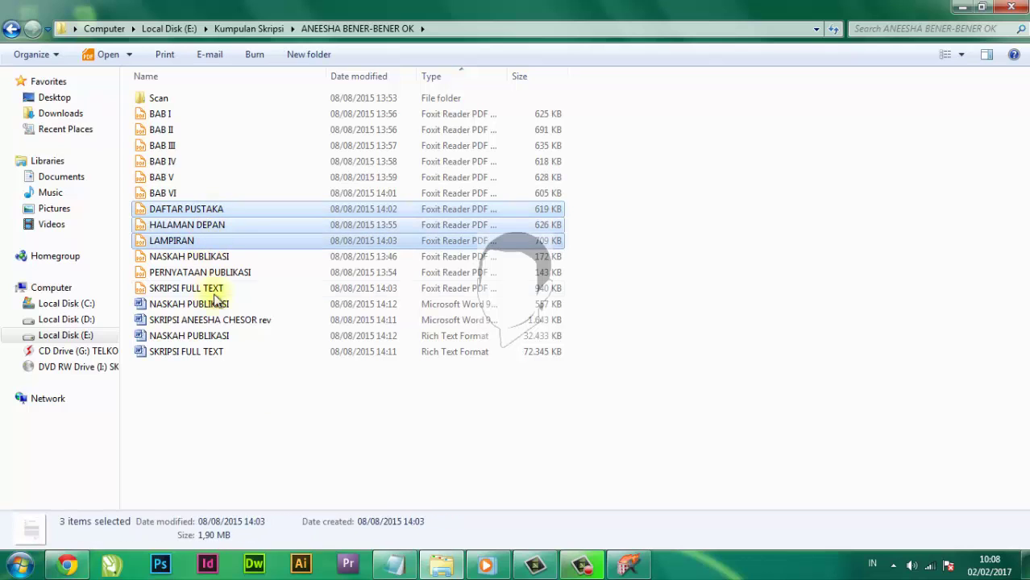
left_click(439, 566)
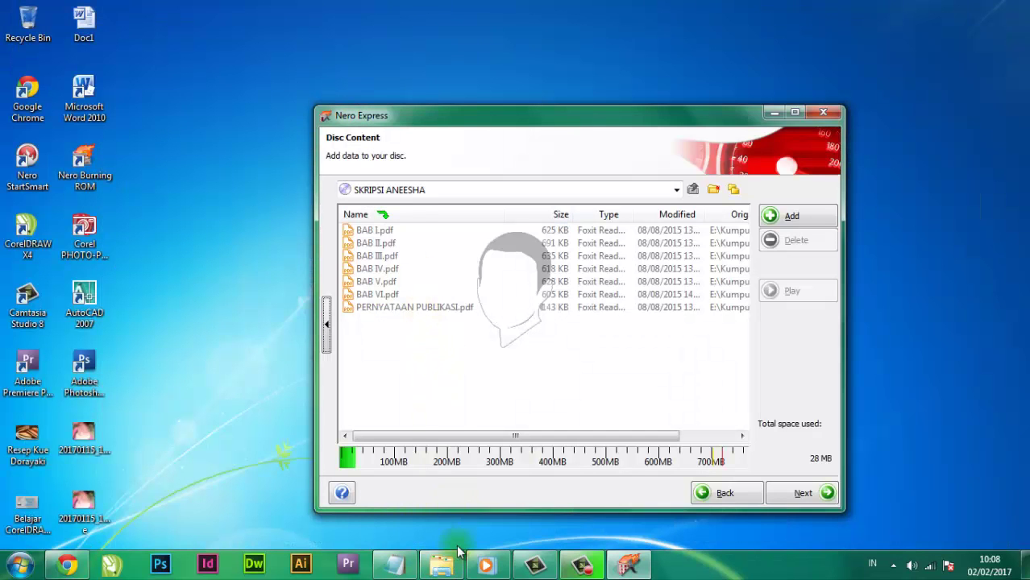
left_click(444, 564)
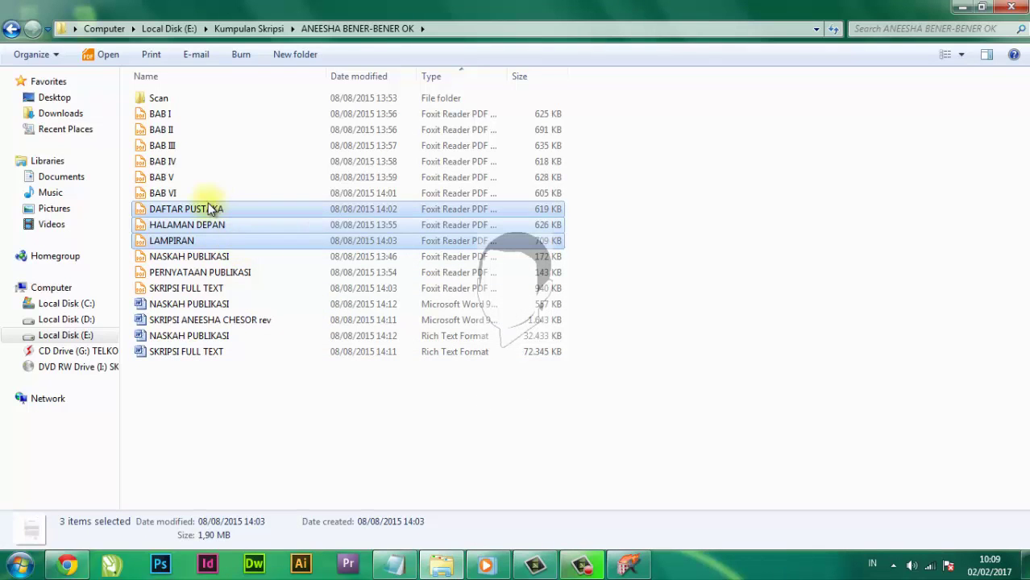
left_click_drag(255, 240, 455, 389)
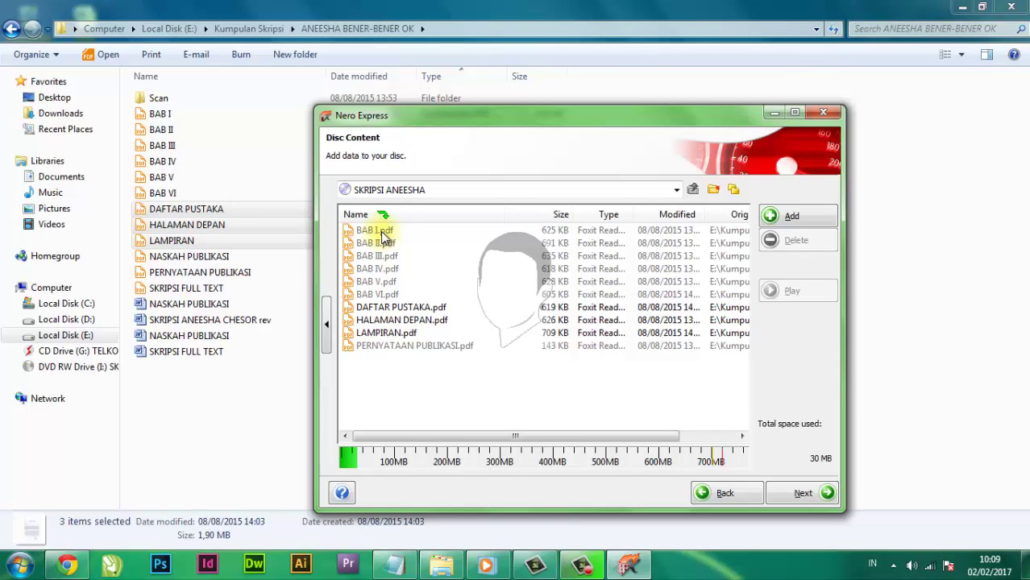
left_click(408, 318)
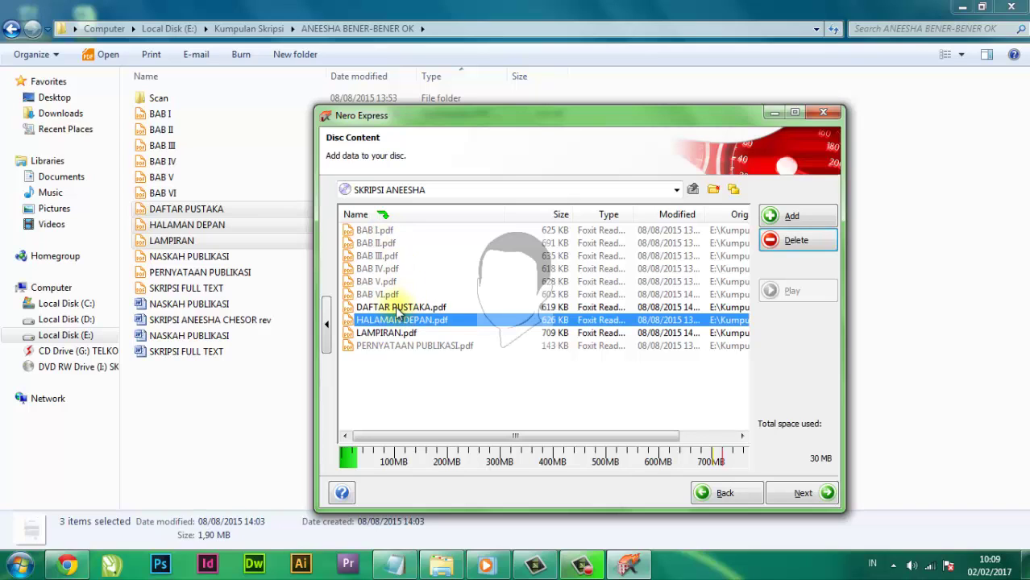
left_click(381, 295)
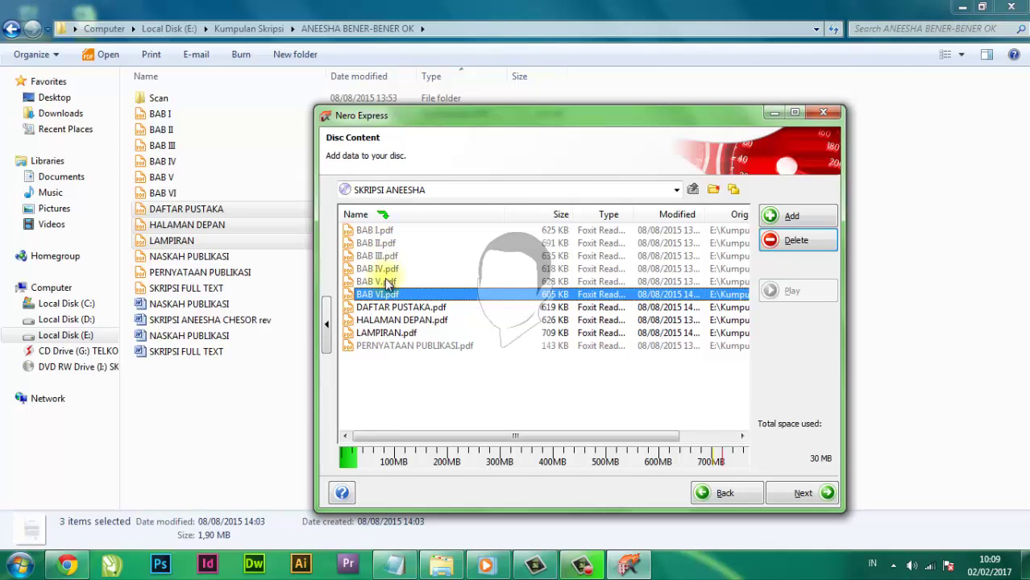
left_click(412, 396)
left_click(396, 308)
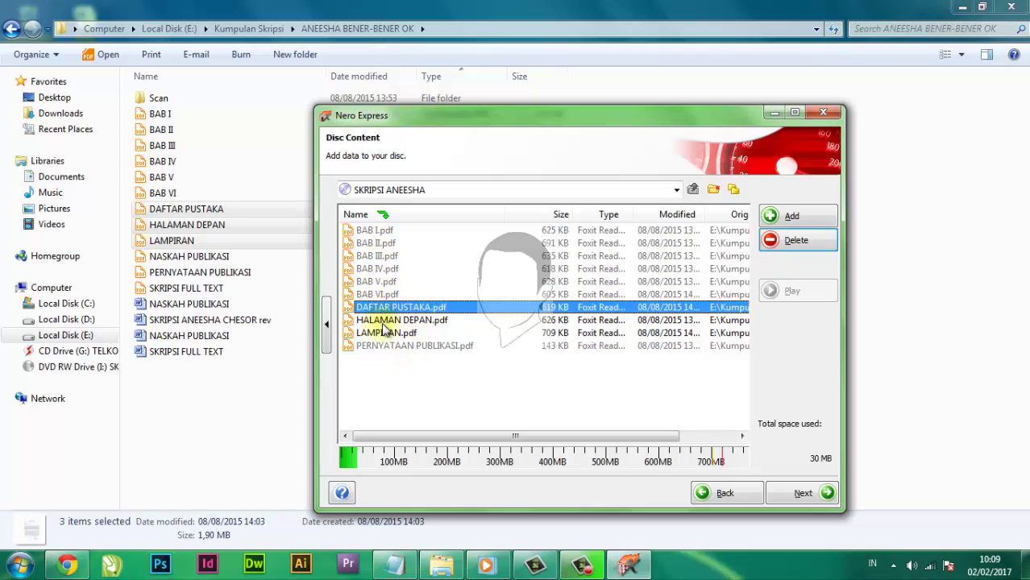
left_click(395, 399)
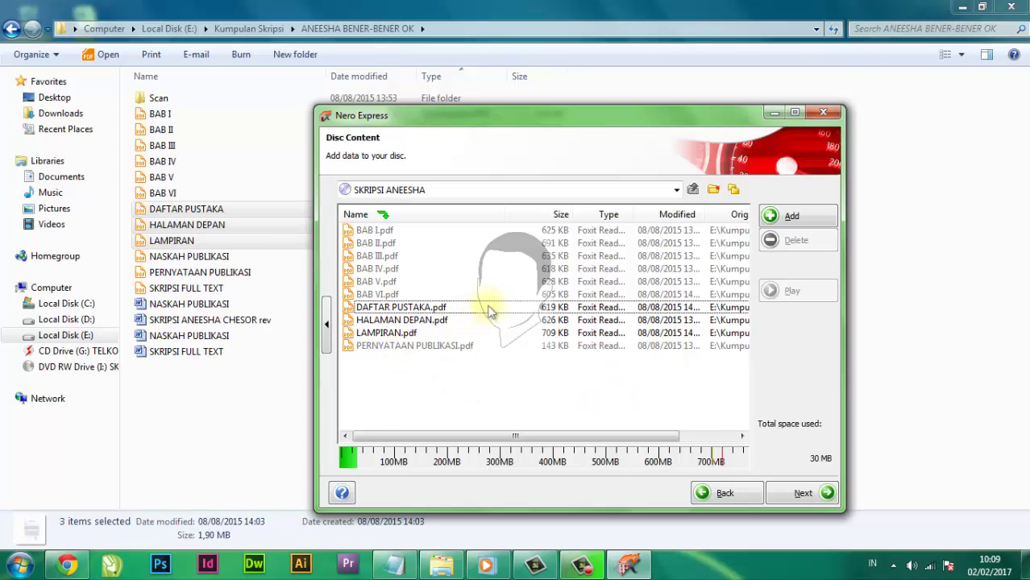
Step: Burn the updated content to the disc in recorder I:, close Nero Express and minimise the source folder
left_click(803, 493)
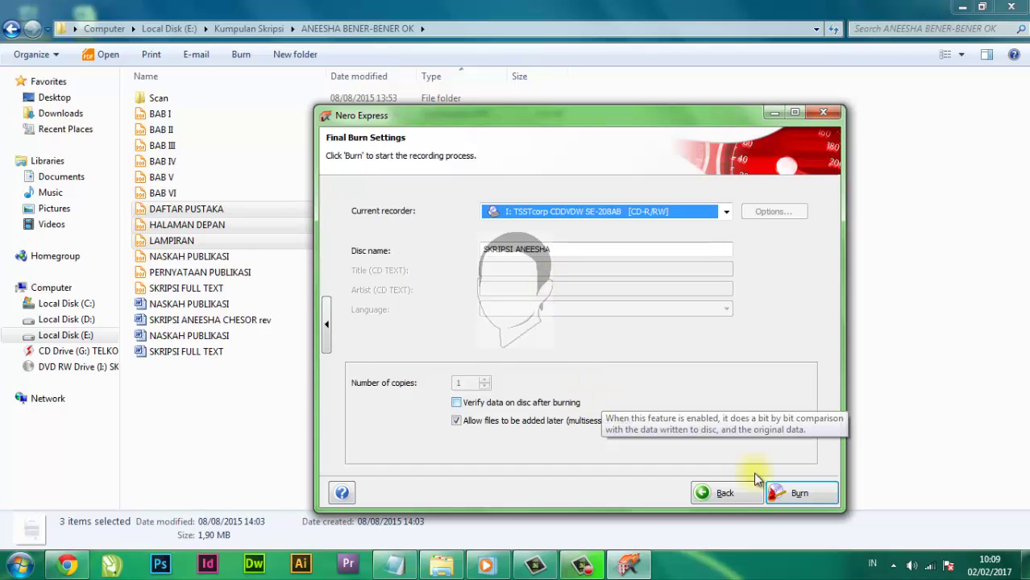
left_click(803, 495)
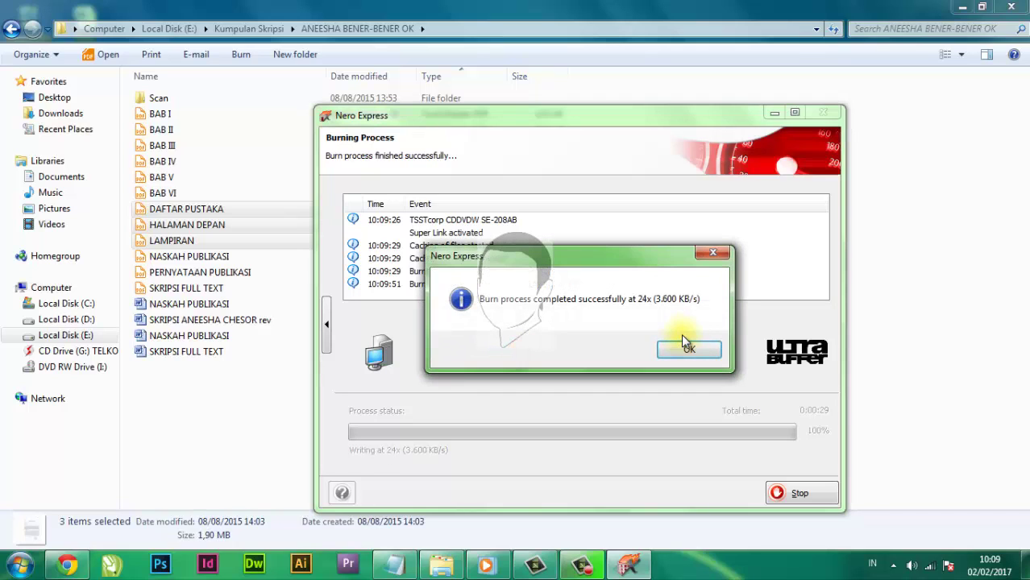
left_click(690, 350)
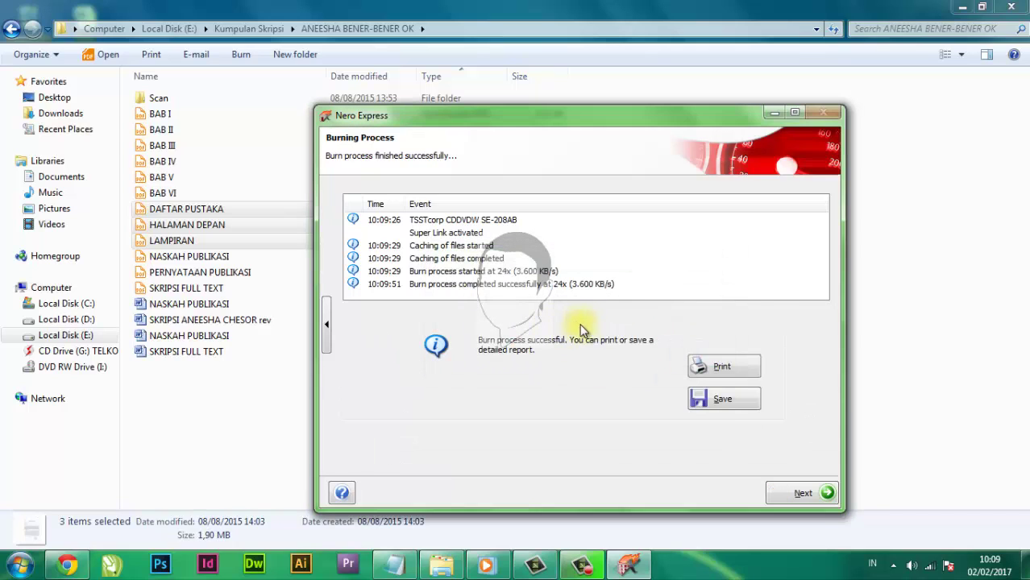
left_click(800, 495)
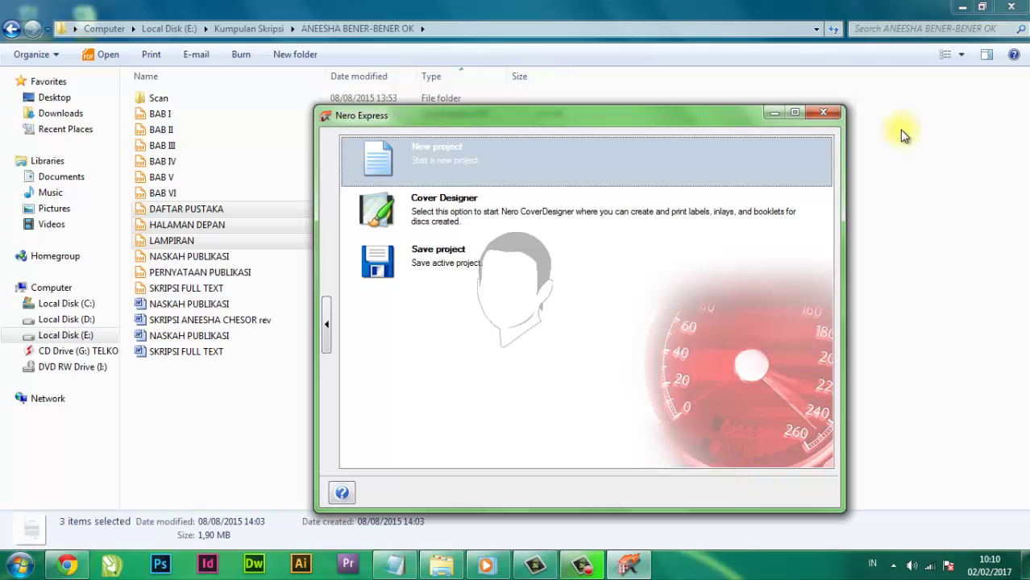
left_click(823, 112)
left_click(963, 6)
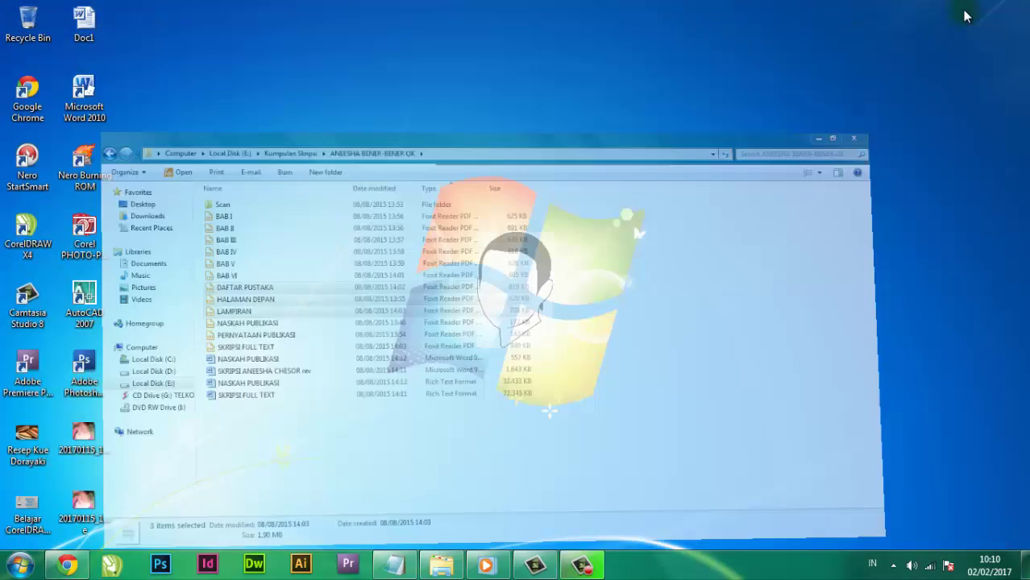
Step: Open the burned disc in drive I: and check its DAFTAR PUSTAKA, HALAMAN DEPAN and LAMPIRAN files
left_click(441, 567)
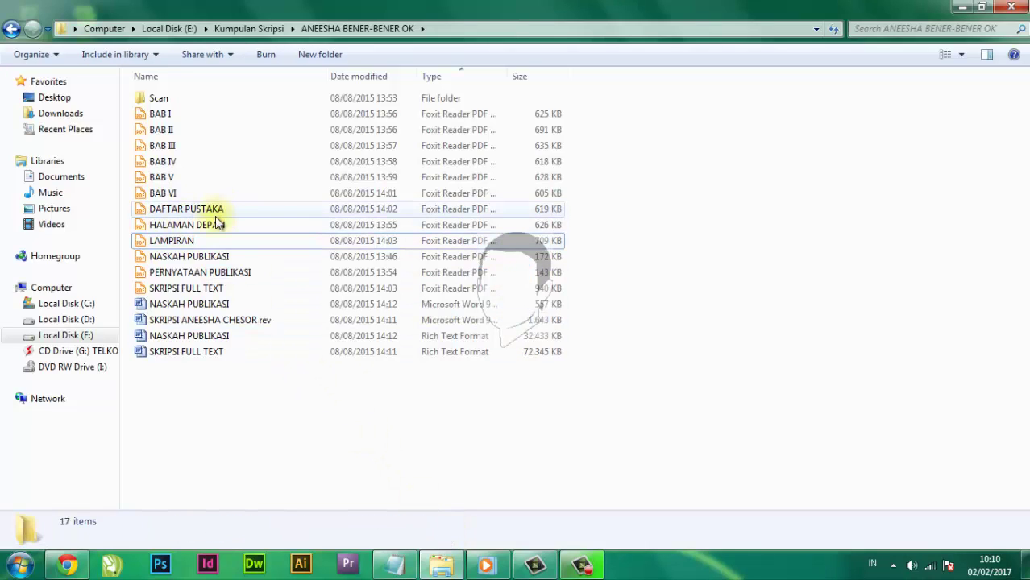
left_click(963, 6)
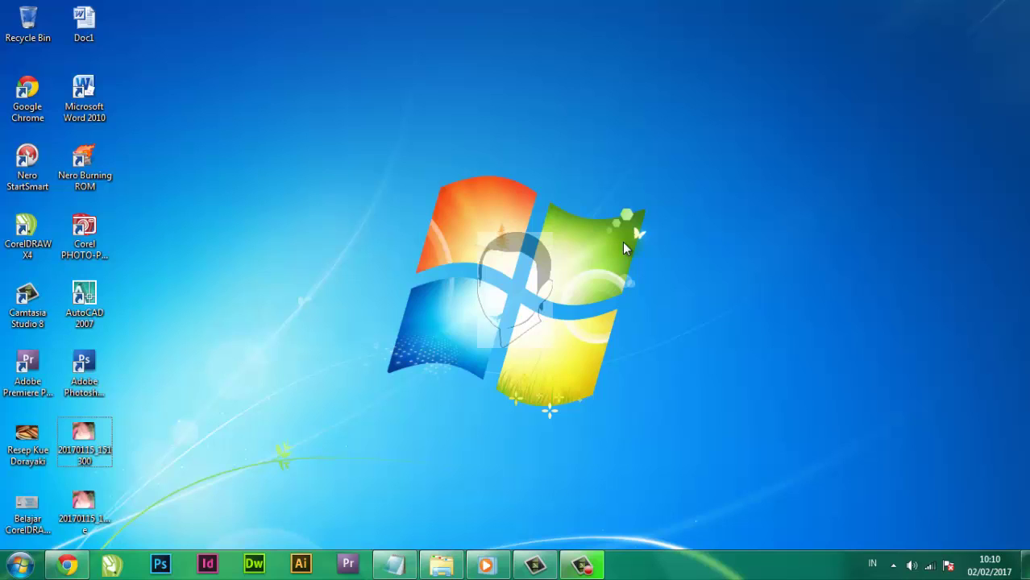
key("Return")
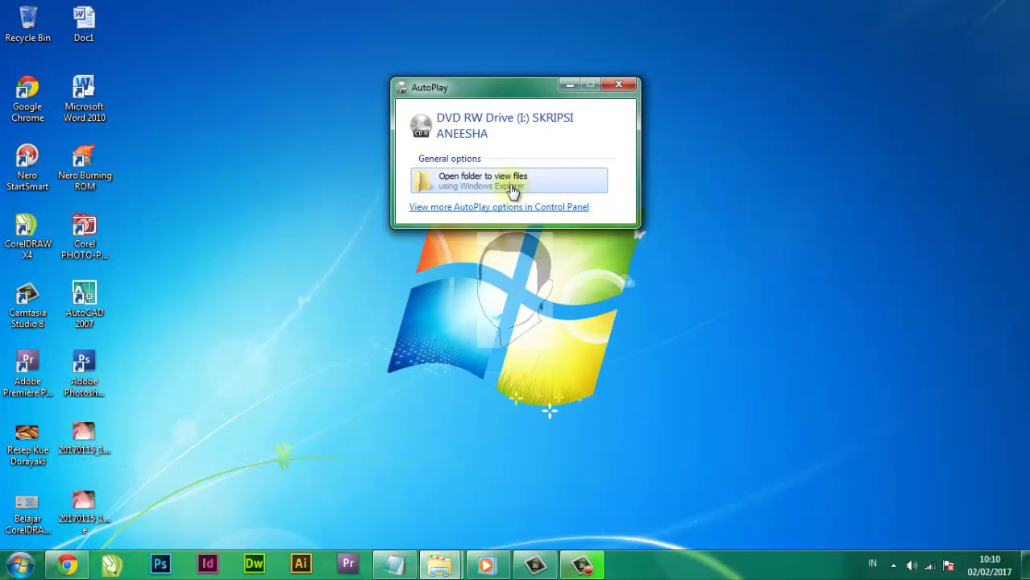
left_click(493, 182)
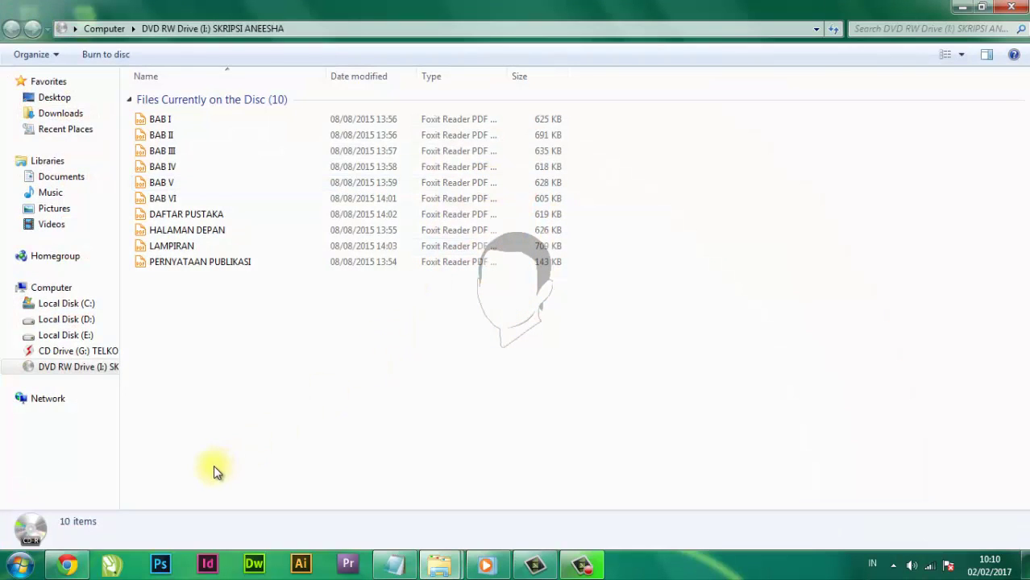
left_click(206, 218)
left_click(206, 245, "shift")
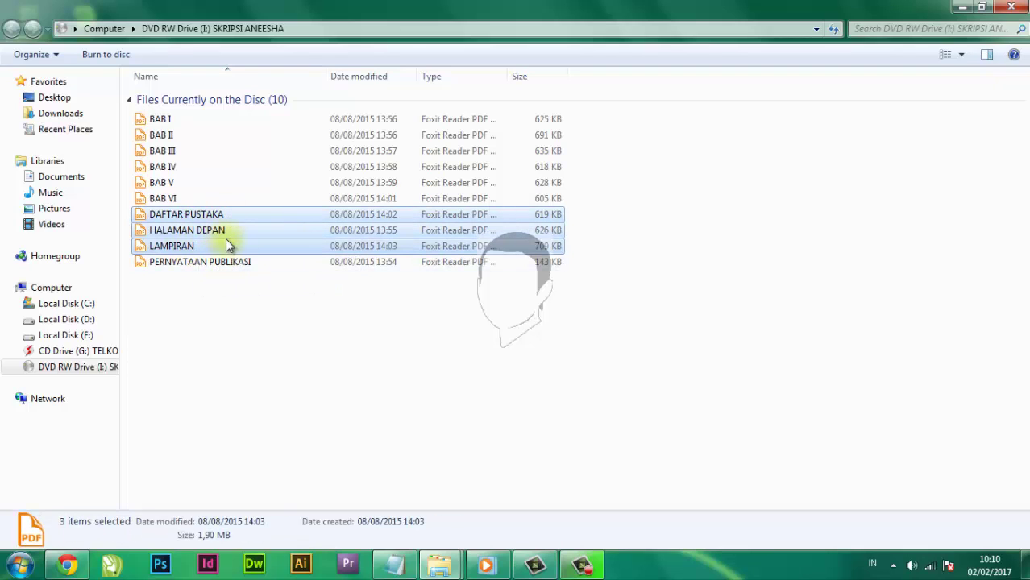
left_click(230, 326)
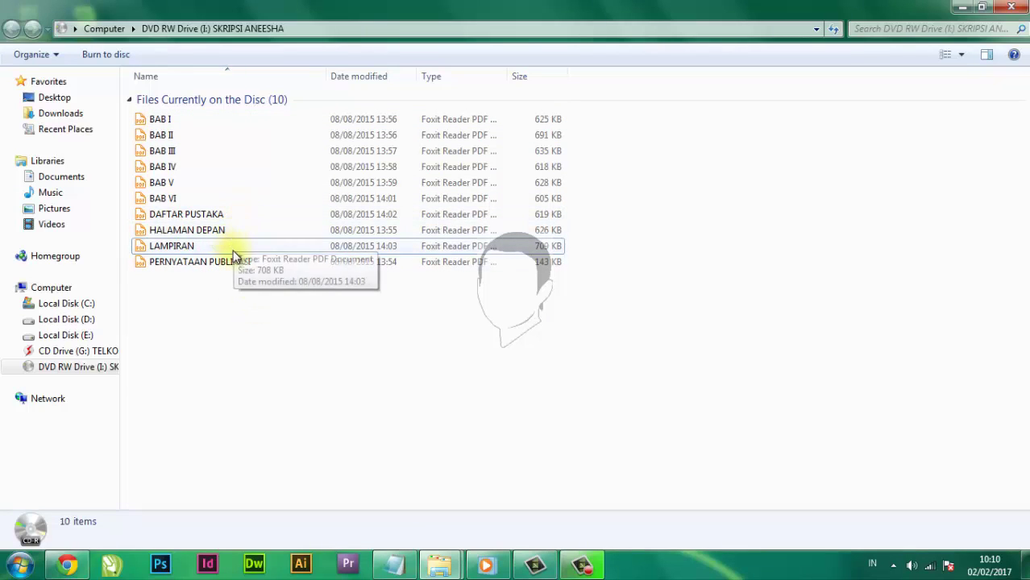
Step: Compare the burned disc with the source folder on drive E:, checking for the NASKAH PUBLIKASI PDF
mouse_move(440, 561)
left_click(394, 477)
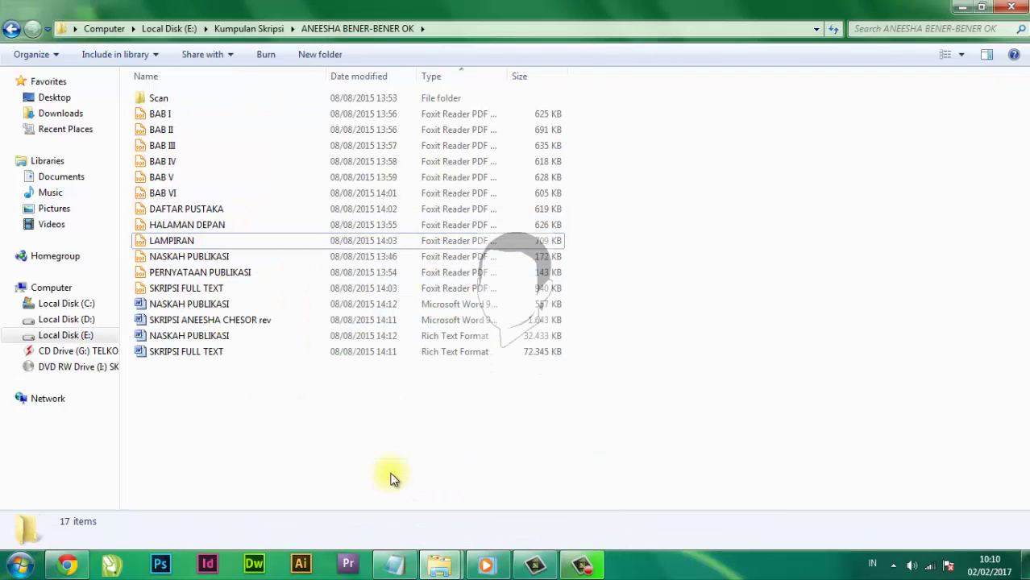
left_click(229, 258)
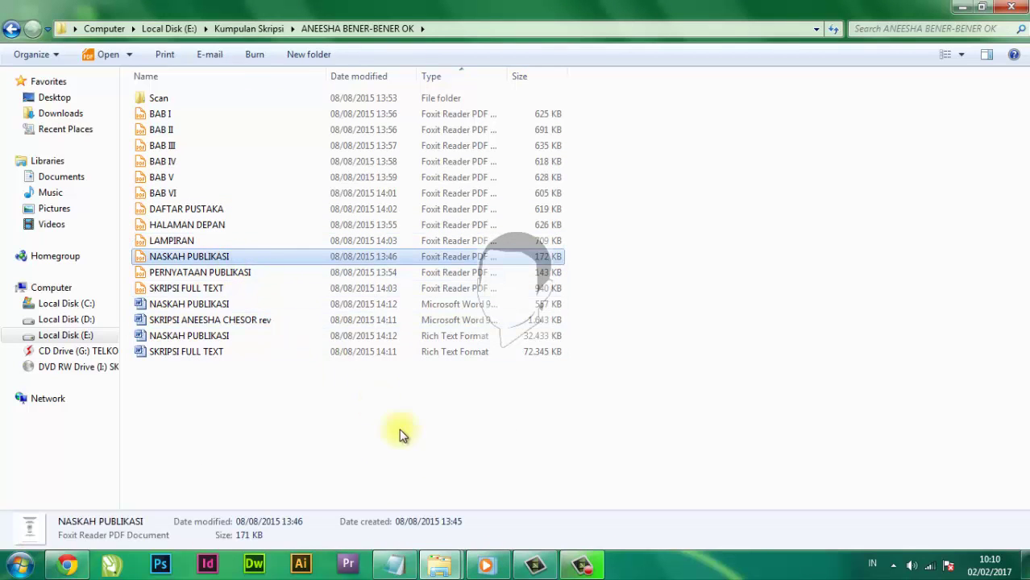
mouse_move(440, 562)
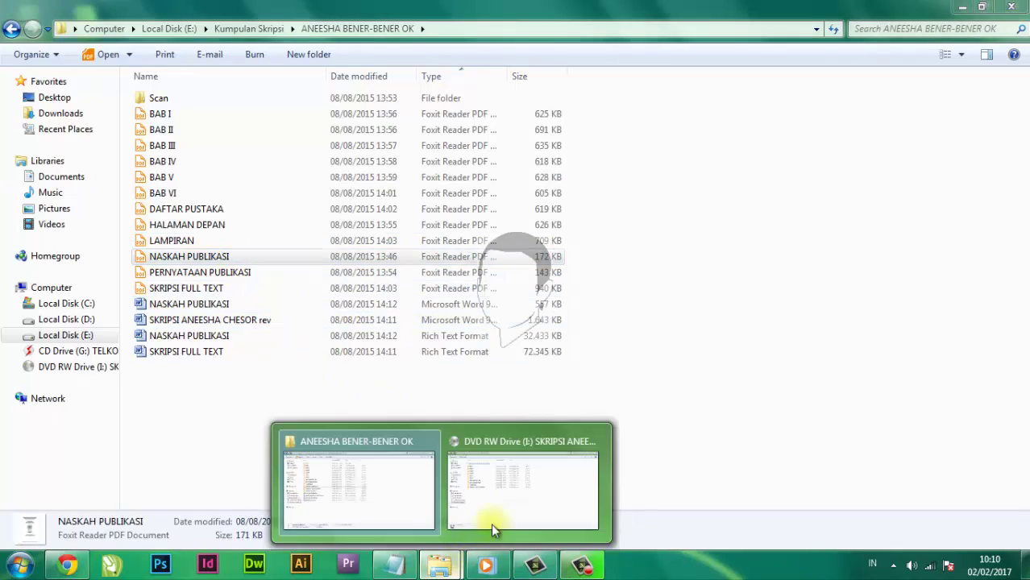
left_click(490, 524)
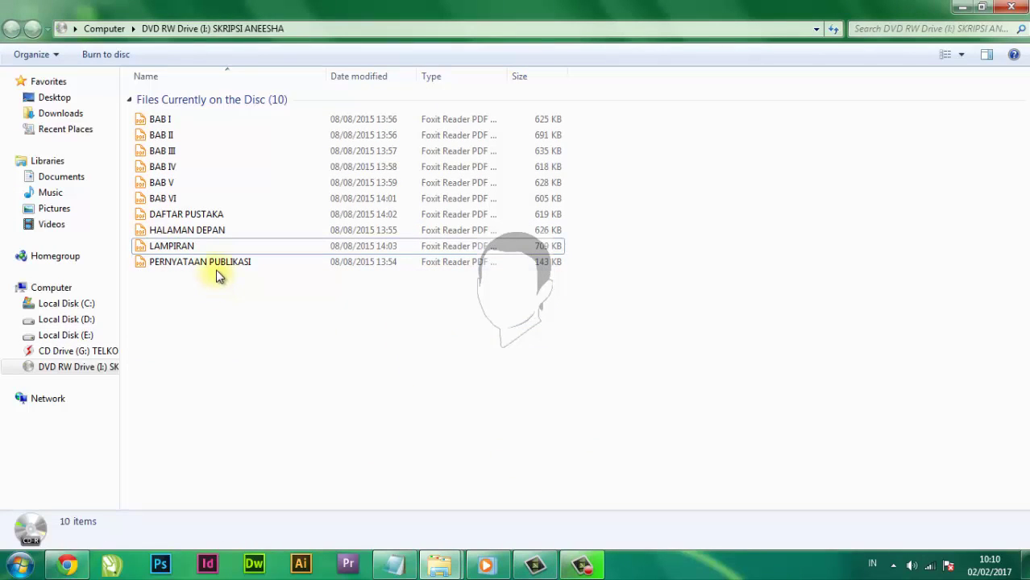